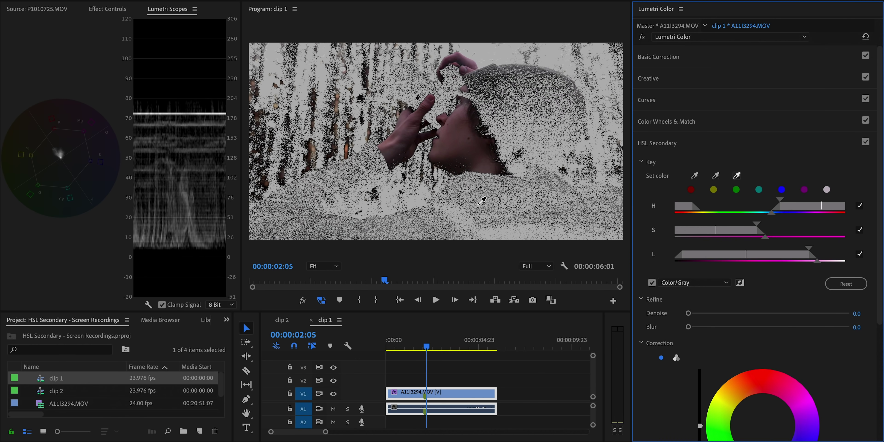
Step: Narrow the key's hue to reddish skin tones, reshape saturation and lightness, and set Denoise 100 with some Blur
left_click_drag(780, 202, 842, 209)
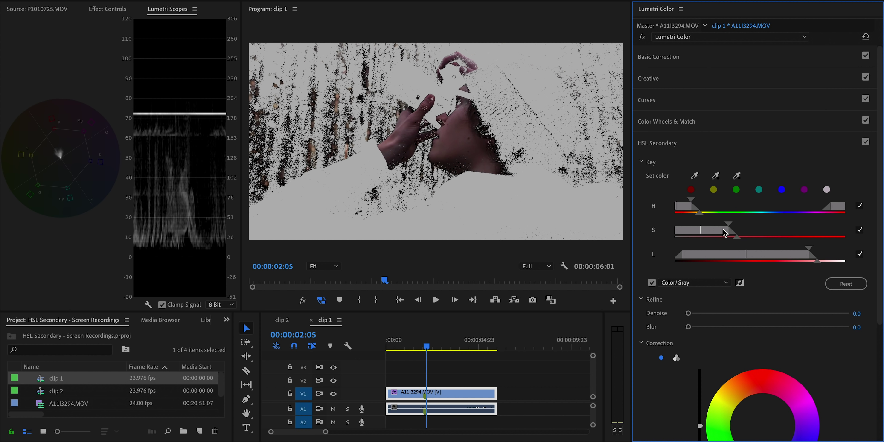
left_click_drag(724, 232, 728, 232)
left_click_drag(809, 253, 738, 255)
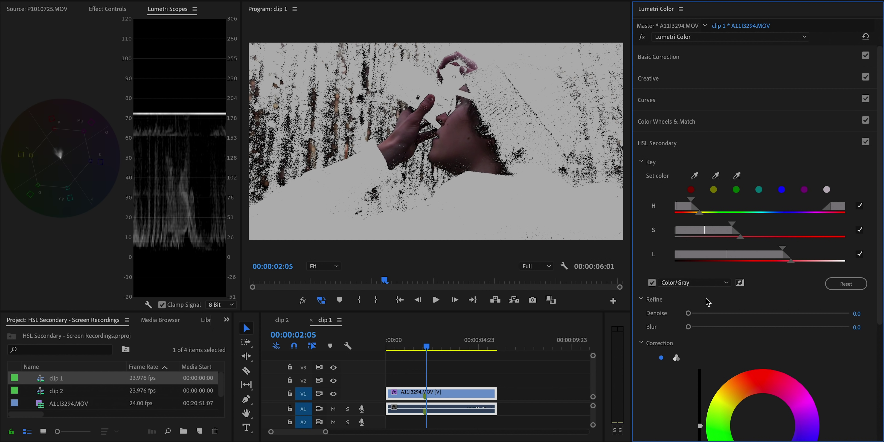
left_click_drag(701, 313, 851, 313)
left_click_drag(688, 327, 779, 330)
Step: Nudge the key's saturation range, show Lumetri Scopes, and lower the keyed correction's saturation
left_click(107, 11)
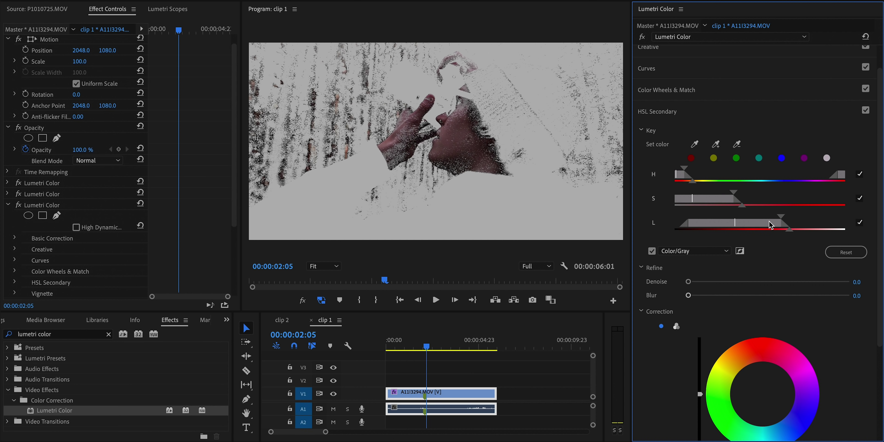
left_click_drag(745, 210, 735, 210)
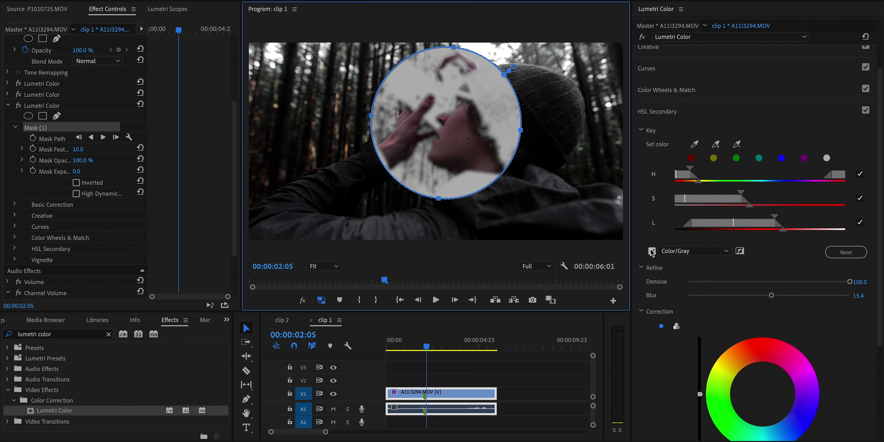
scroll(652, 252, "down", 3)
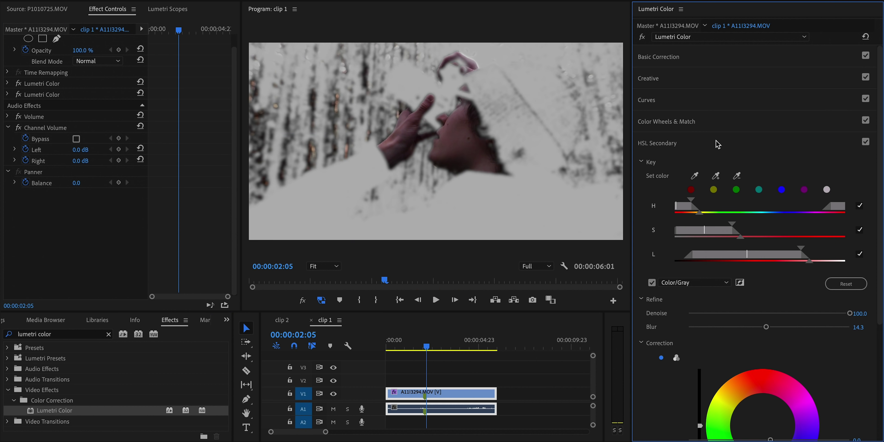
scroll(663, 142, "down", 3)
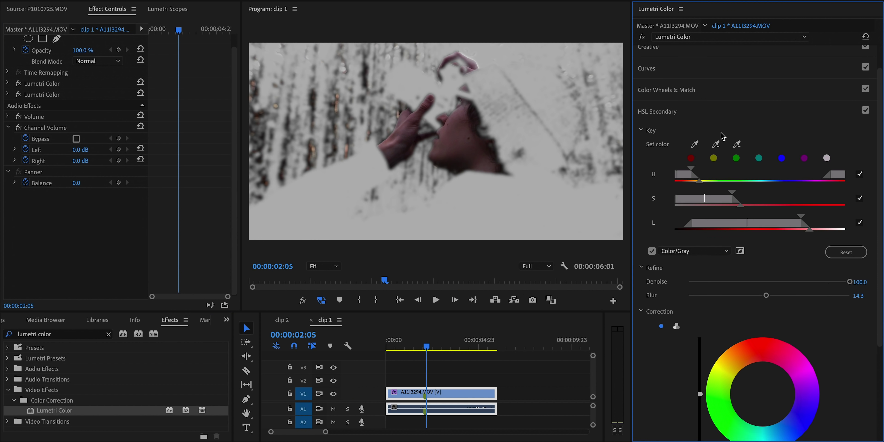
left_click(168, 9)
scroll(677, 199, "down", 1)
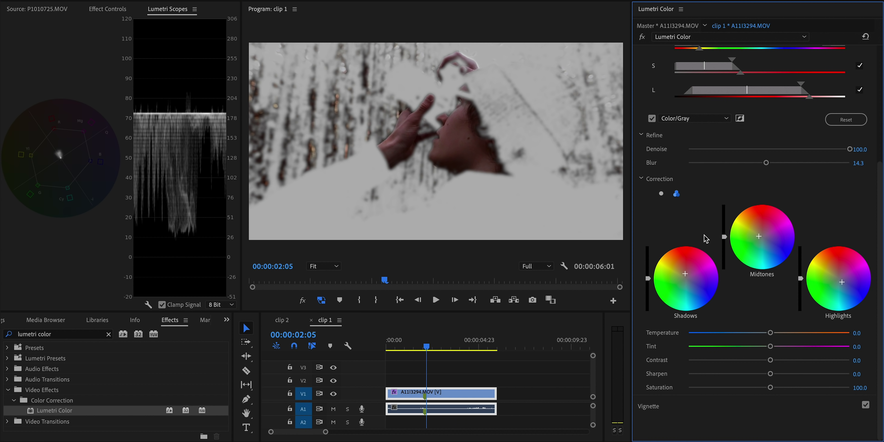
left_click_drag(771, 387, 748, 388)
scroll(733, 380, "up", 4)
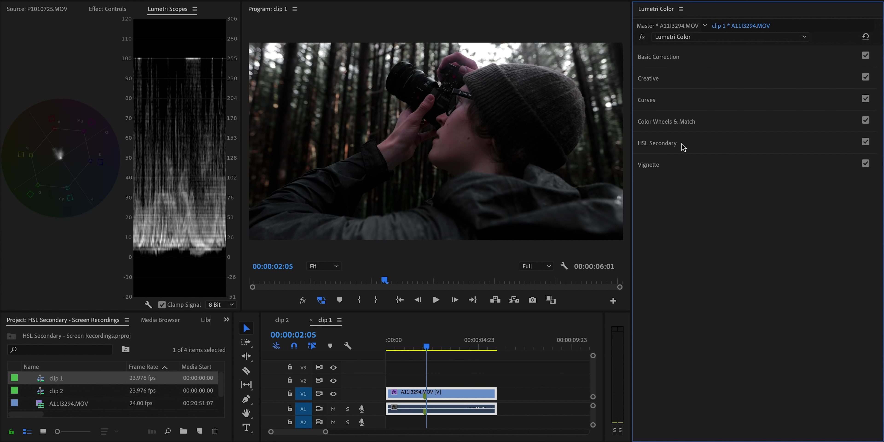
Step: Sample and add the face's skin tones, remove background colours, then limit the hue range to reddish tones
left_click(683, 144)
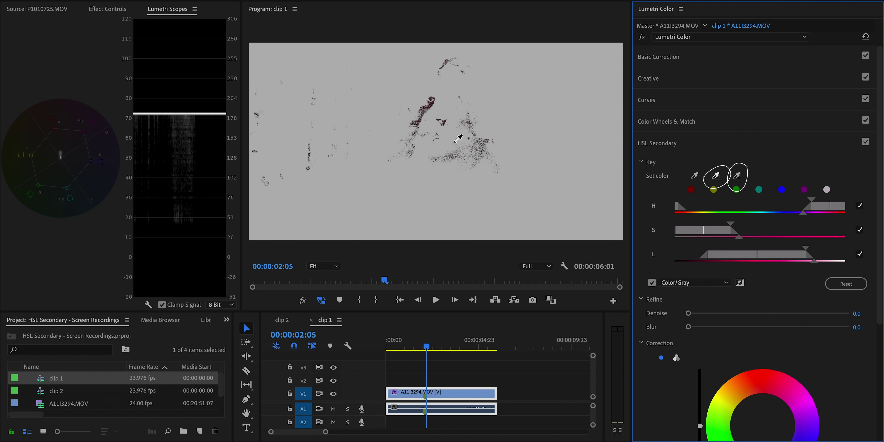
left_click(455, 142)
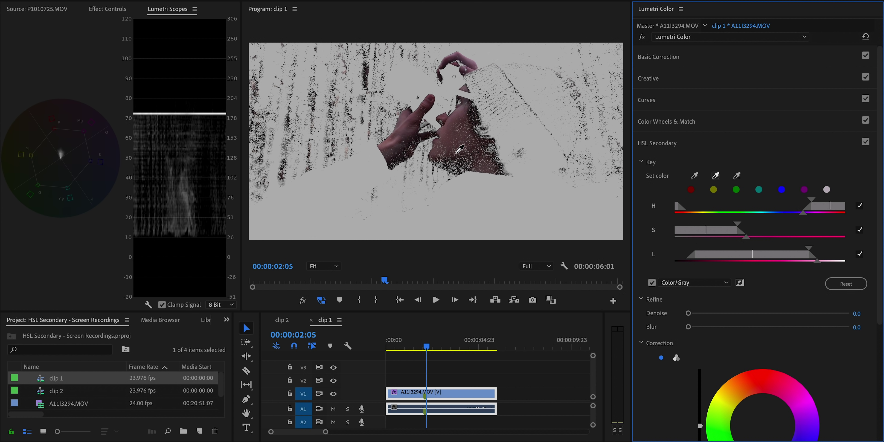
left_click(454, 164)
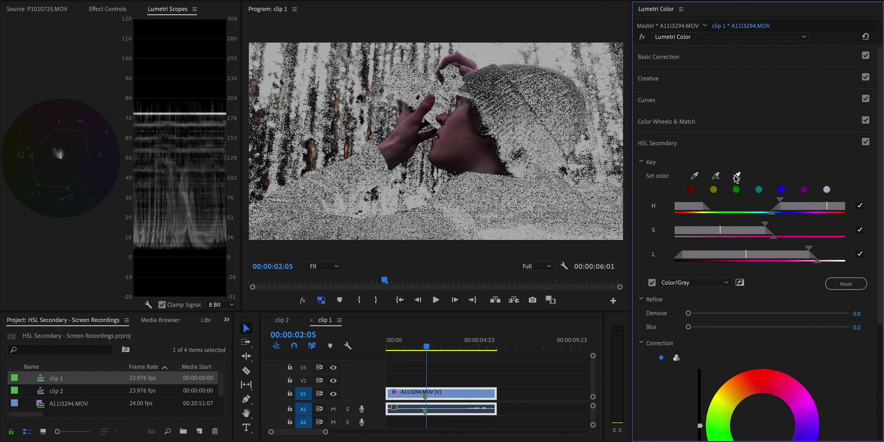
left_click(314, 151)
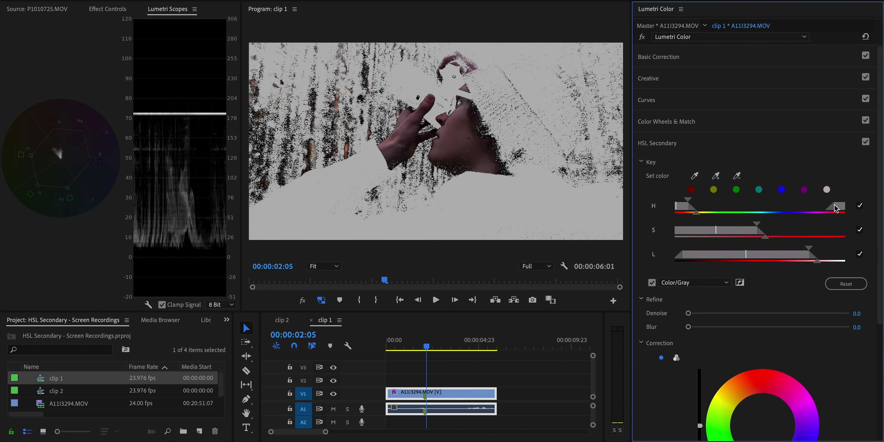
left_click_drag(757, 225, 734, 226)
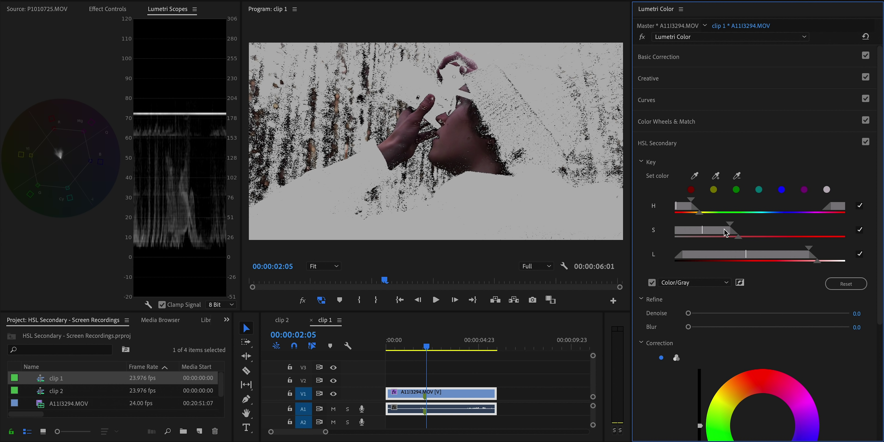
Step: Narrow the key's lightness range, add Refine Blur, and bring back the grey matte preview
left_click_drag(809, 248, 790, 258)
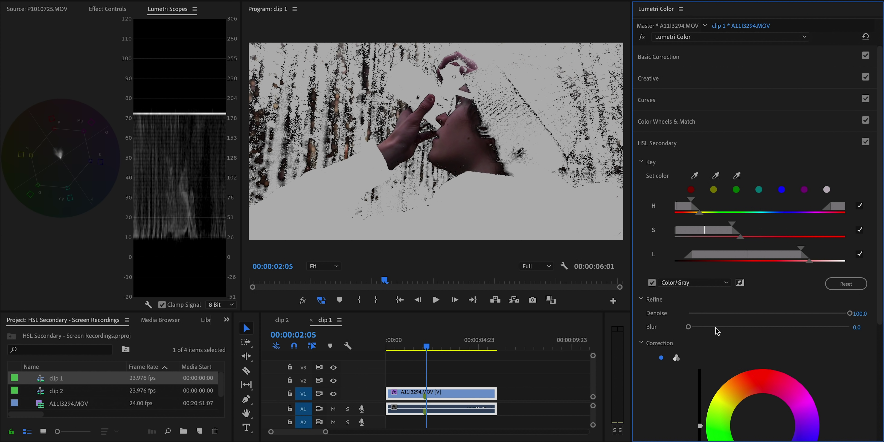
left_click_drag(695, 328, 760, 328)
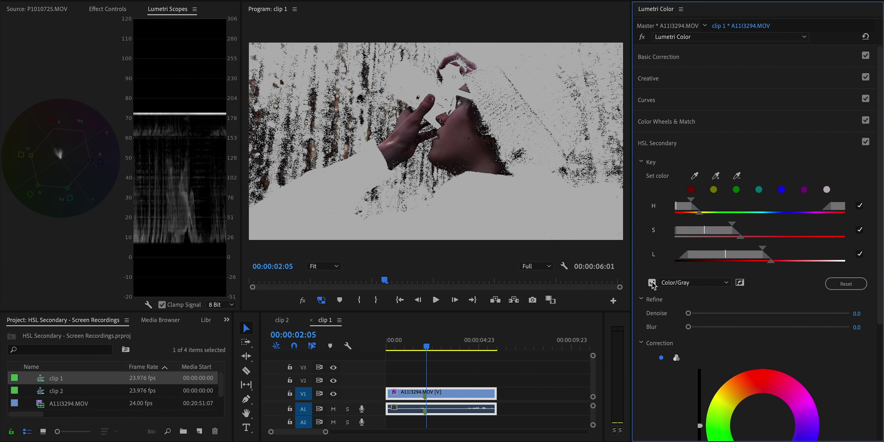
left_click(651, 283)
Step: Slide the skin key's lightness range left and right to fit the skin
left_click_drag(771, 257, 748, 258)
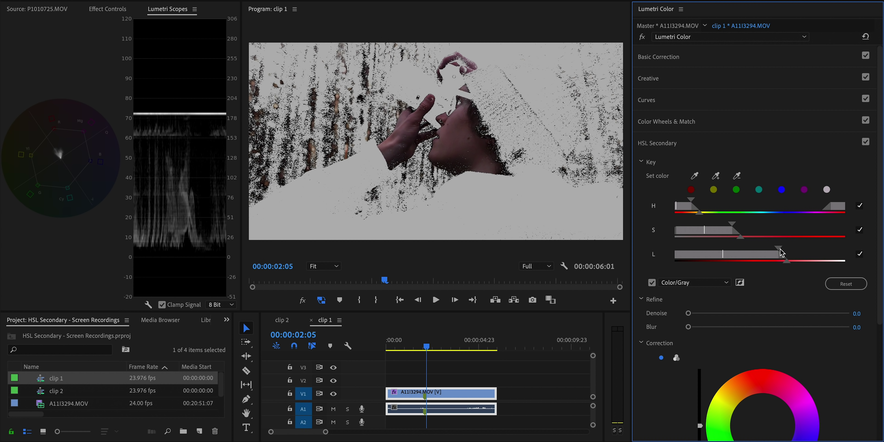
mouse_move(780, 256)
left_mouse_down()
mouse_move(803, 258)
mouse_move(769, 260)
left_mouse_up()
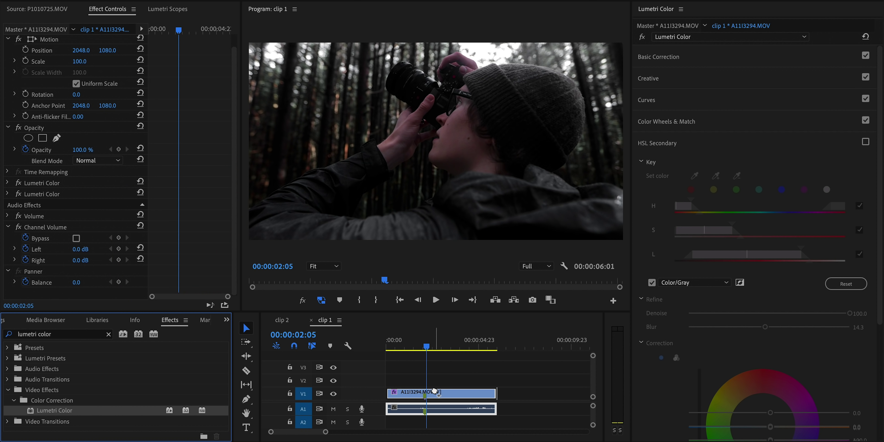
Step: Rework the key's hue, saturation and lightness ranges, widening the saturation range
left_click_drag(434, 392, 434, 391)
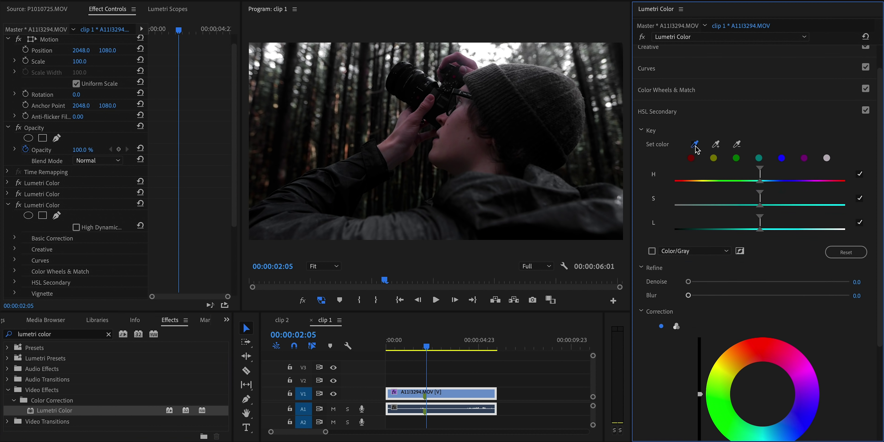
left_click_drag(749, 223, 782, 223)
left_click_drag(710, 193, 743, 193)
left_click_drag(684, 170, 690, 172)
left_click_drag(744, 203, 769, 205)
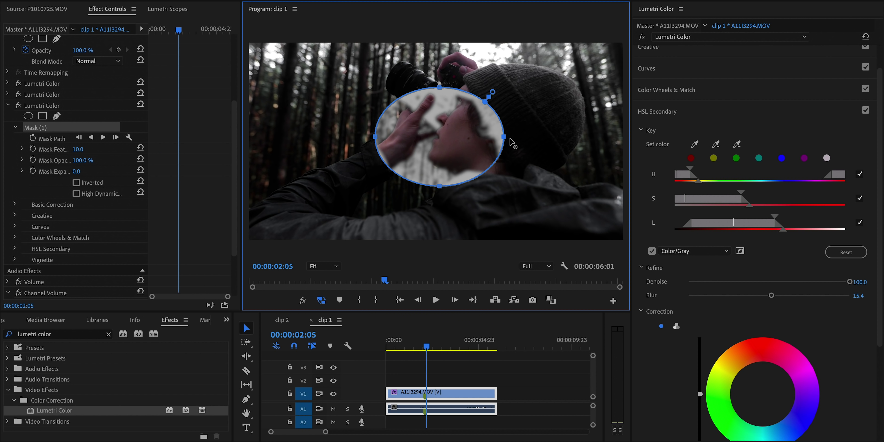
Step: Enlarge and centre a circular mask on the face, drop the grey matte, and switch to three-way wheels
left_click_drag(503, 137, 518, 137)
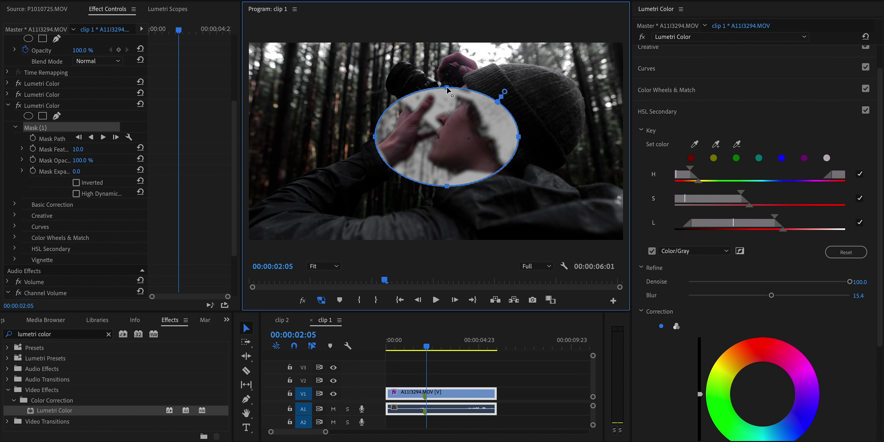
left_click_drag(446, 87, 447, 43)
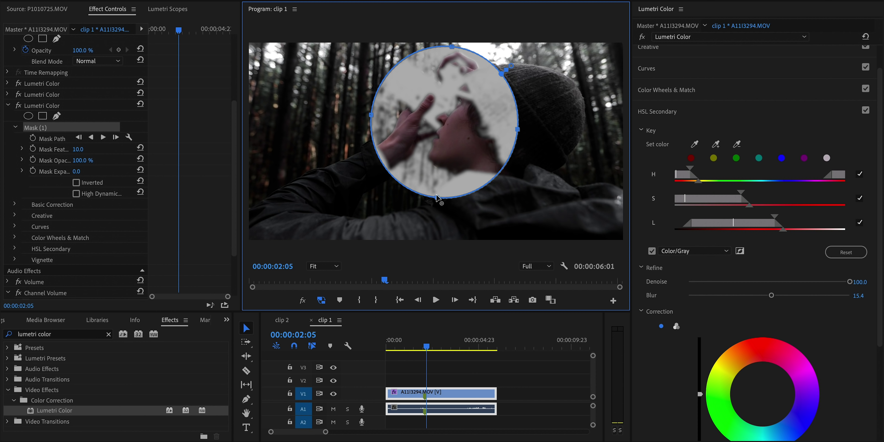
left_click_drag(495, 134, 499, 132)
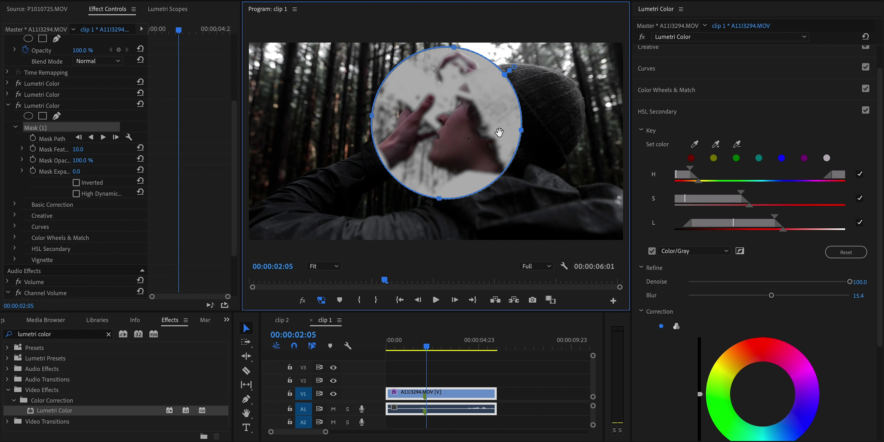
left_click(652, 251)
scroll(650, 205, "down", 5)
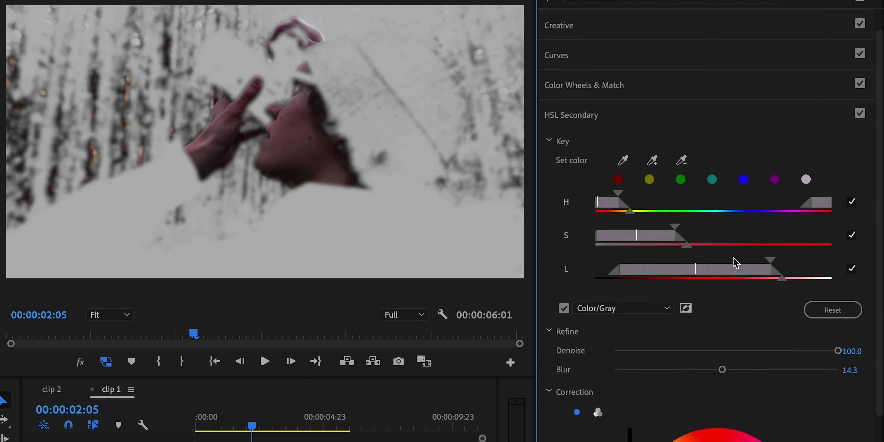
left_click(598, 216)
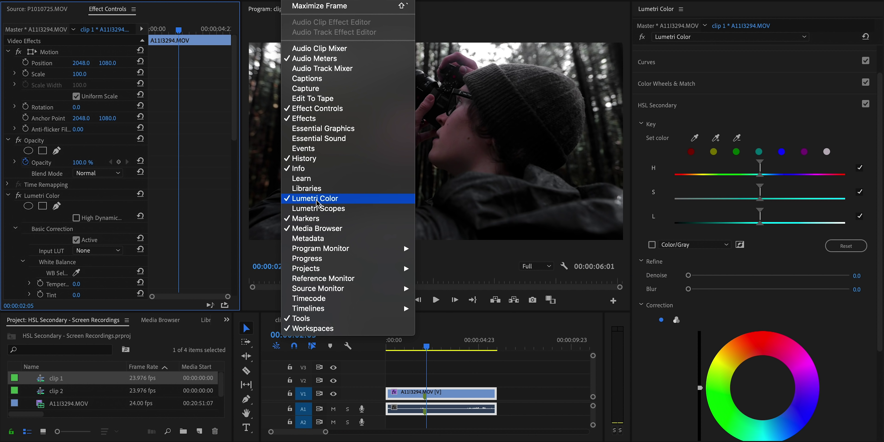
Step: Open the Lumetri Scopes panel to show the vectorscope beside the picture
left_click(319, 208)
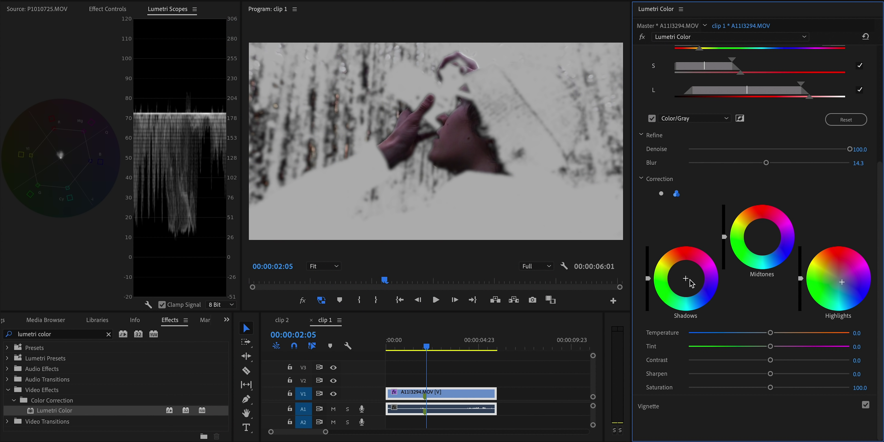
Step: Engage the Shadows wheel of the skin HSL Secondary correction
left_click(685, 282)
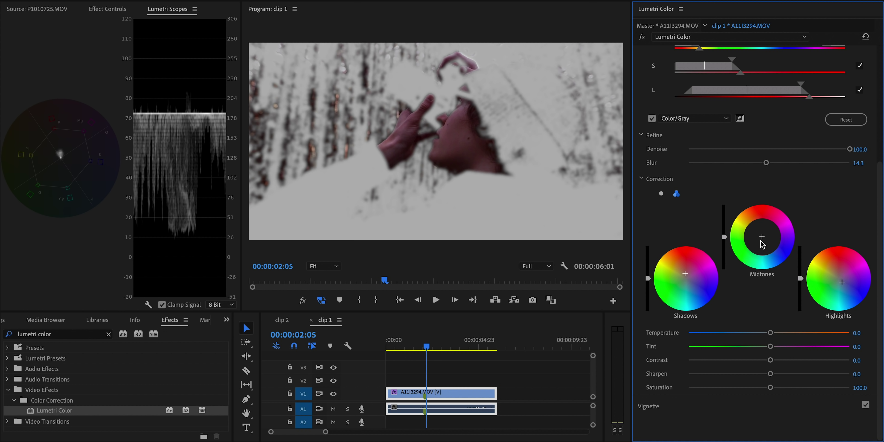
Step: Adjust the skin's Midtones wheel, with Contrast 18.6 and Saturation 81.4, then return to the full-colour image
left_click(760, 237)
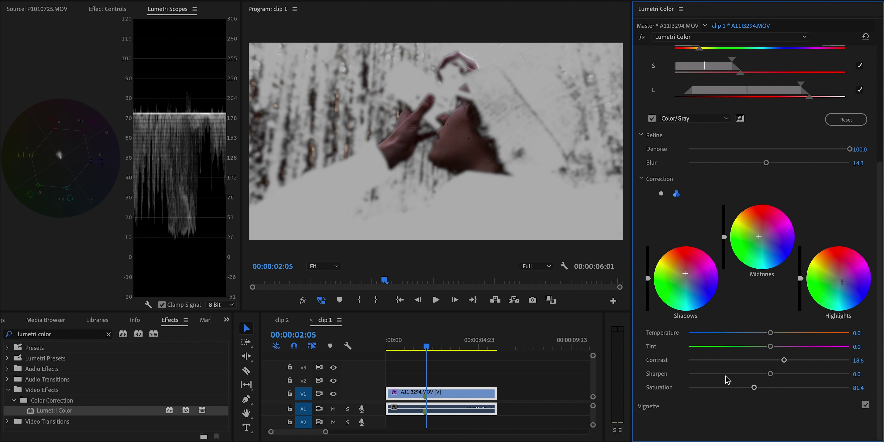
scroll(726, 379, "up", 4)
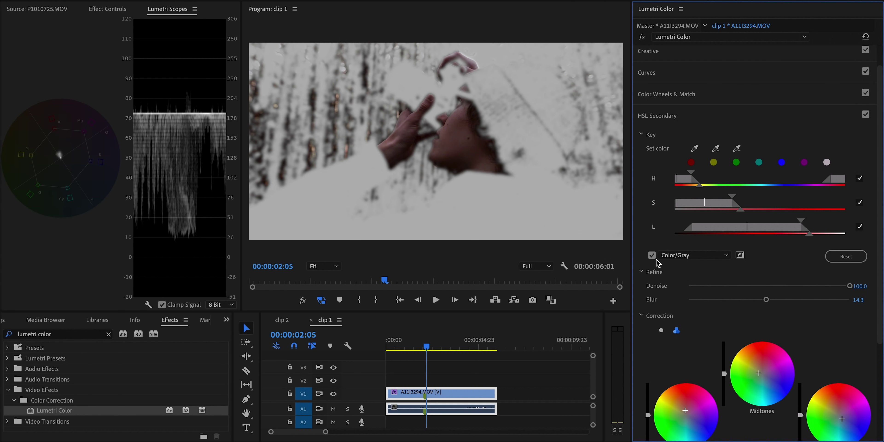
left_click(652, 256)
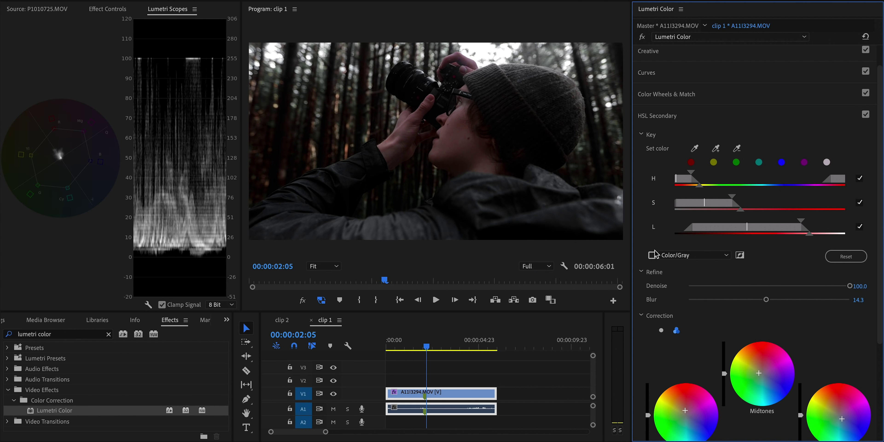
Step: Toggle the HSL Secondary skin correction off and on repeatedly to compare the forest clip
left_click(866, 117)
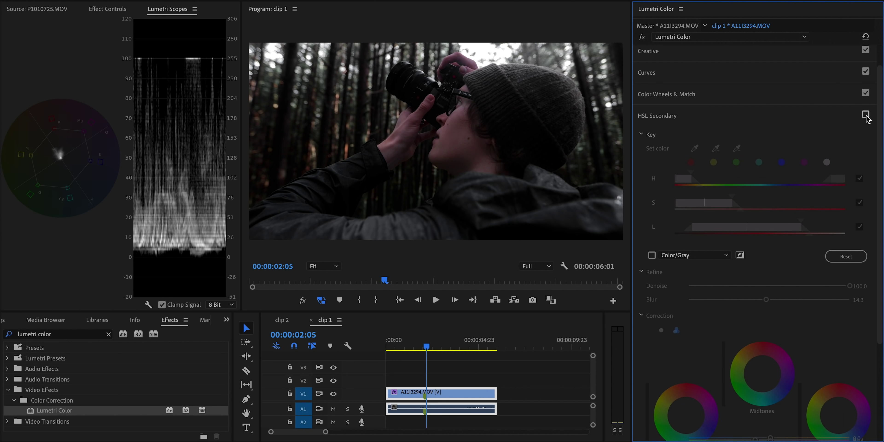
left_click(866, 117)
left_click(867, 116)
left_click(866, 116)
left_click(866, 116)
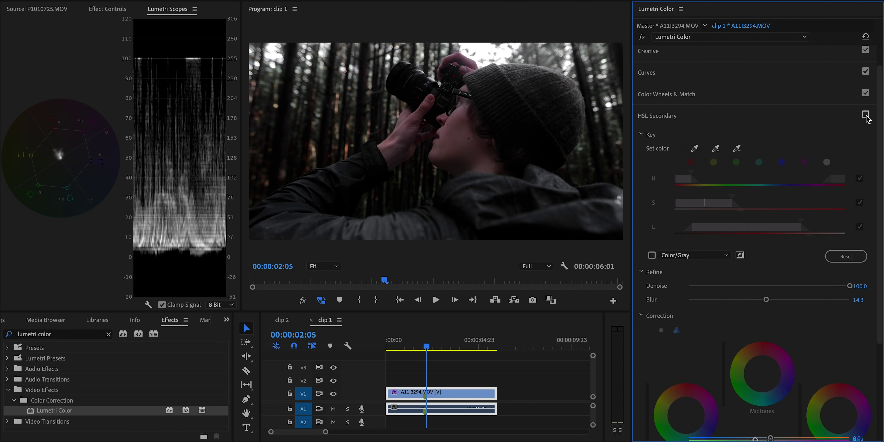
left_click(866, 116)
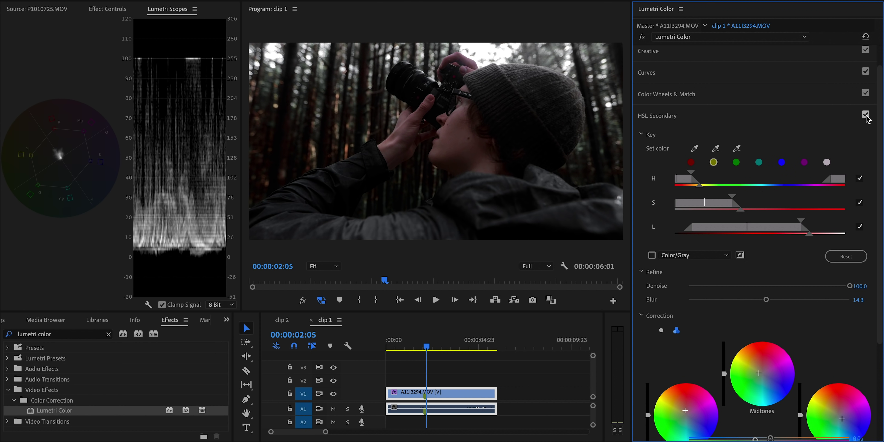
left_click(867, 116)
left_click(866, 116)
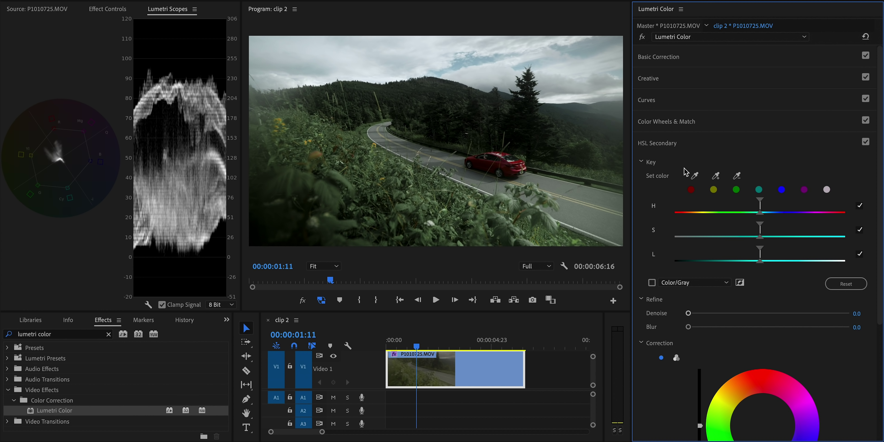
Step: Key the sky colour, widen its saturation, lightness and hue ranges, and set Blur to 30
left_click(407, 49)
left_click(651, 283)
left_click_drag(699, 226, 733, 228)
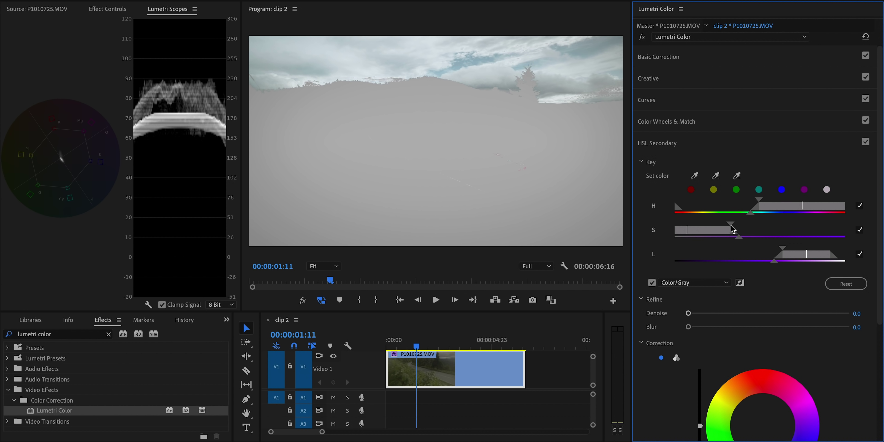
left_click_drag(766, 251, 774, 252)
left_click_drag(780, 207, 767, 207)
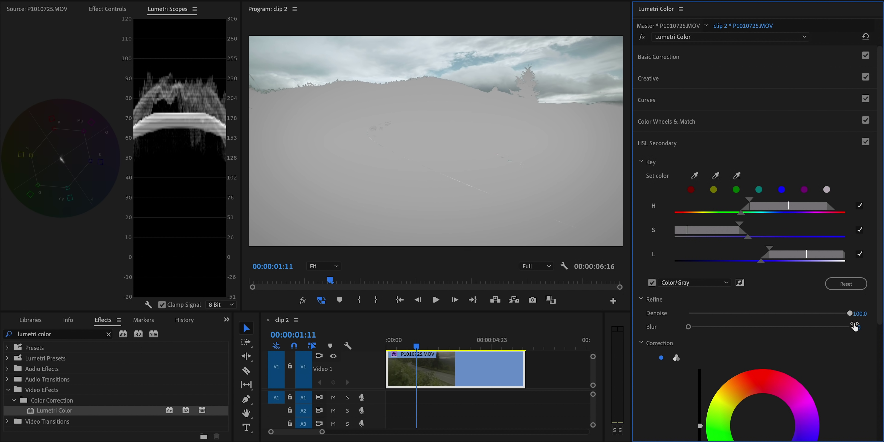
left_click_drag(855, 327, 879, 326)
left_click(652, 283)
Step: Darken the sky's shadows and midtones and brighten its highlights with three-way wheels
scroll(652, 283, "down", 5)
left_click(676, 194)
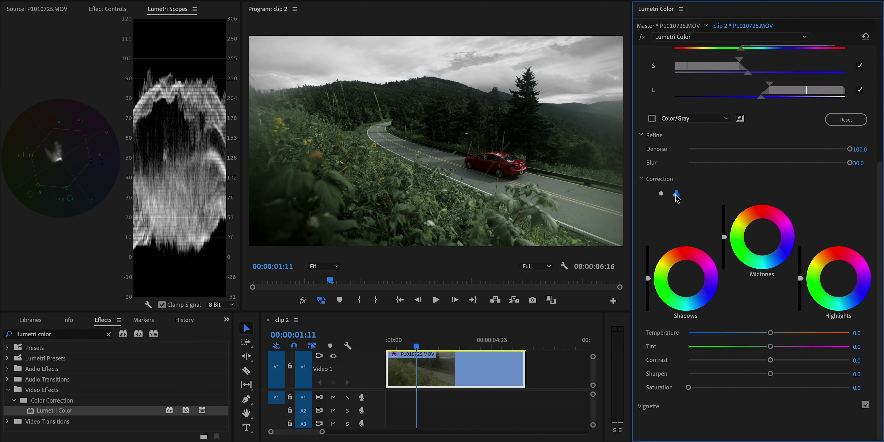
left_click_drag(648, 278, 648, 310)
left_click_drag(724, 237, 724, 269)
left_click_drag(801, 278, 801, 267)
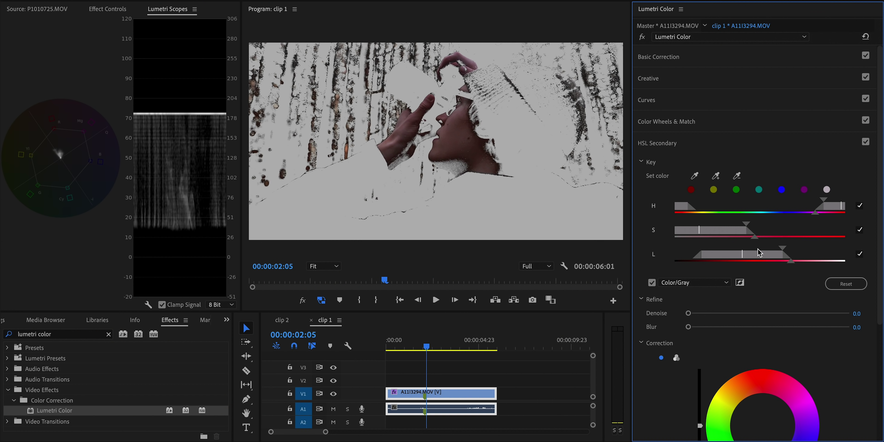
Step: Tighten the skin key's H, S and L ranges, invert it, and set Blur 30 with Denoise 100
left_click_drag(775, 252, 743, 216)
scroll(758, 247, "down", 1)
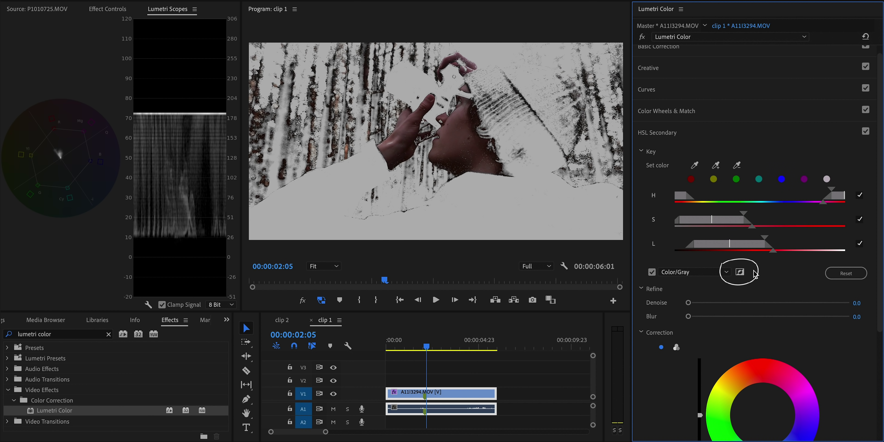
left_click(740, 272)
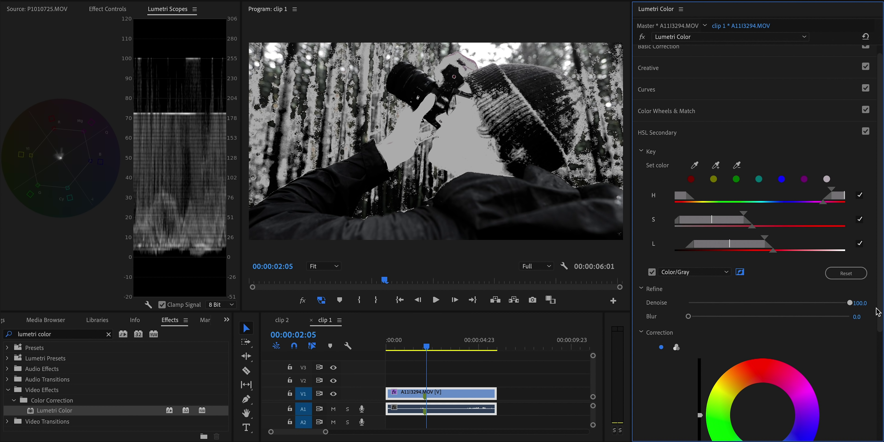
left_click_drag(712, 316, 882, 328)
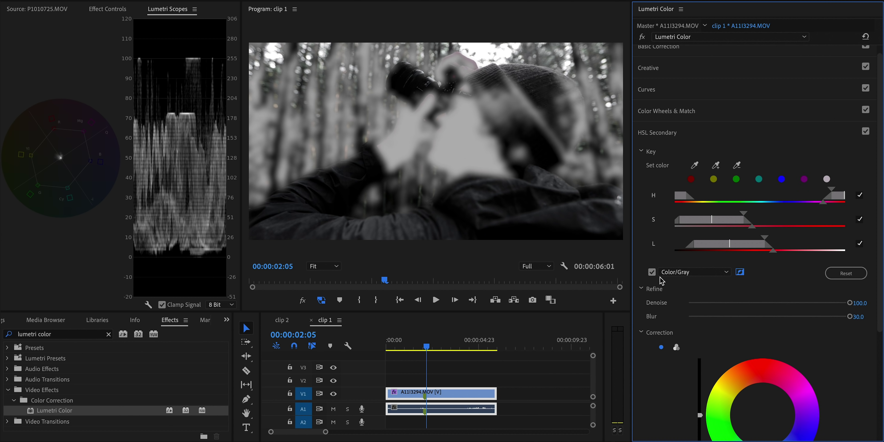
Step: Turn off Color/Gray to restore the full-colour image and bring the Correction wheels into view
left_click(651, 272)
scroll(697, 333, "down", 5)
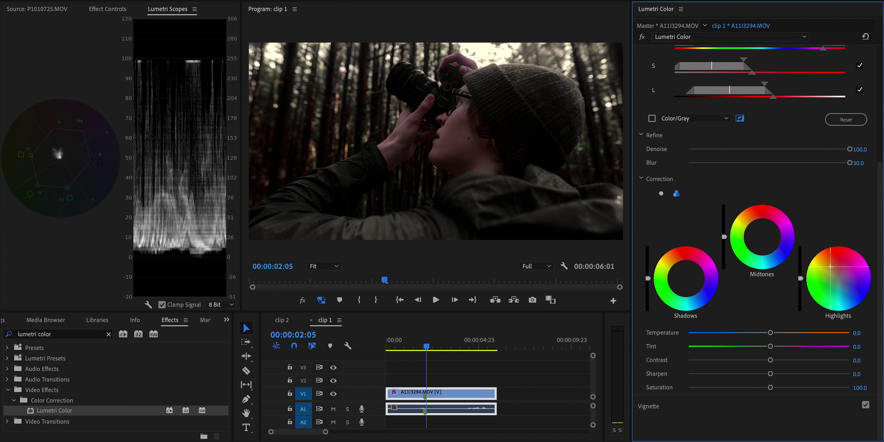
Step: Raise the brightness slider beside the Highlights wheel for the non-skin correction
left_click_drag(801, 265, 801, 247)
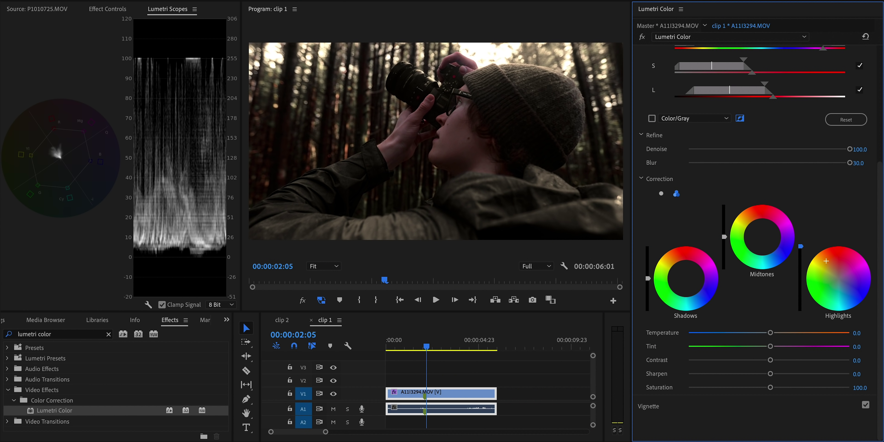